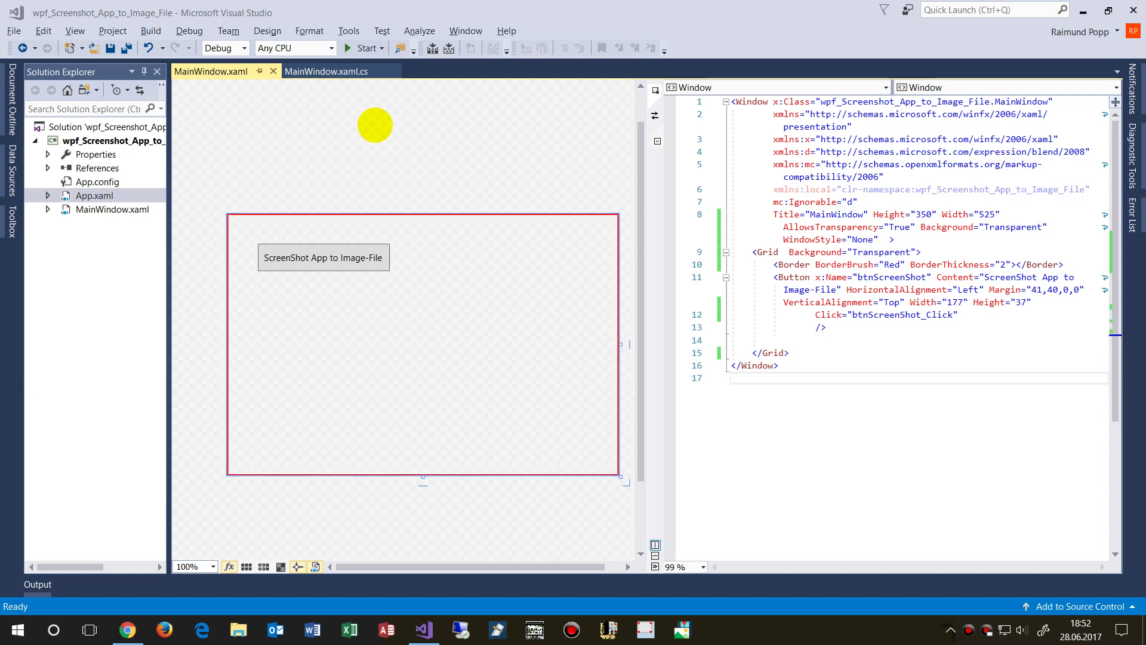
Step: Run the app, press its screenshot button over the desktop, then stop it
click(361, 48)
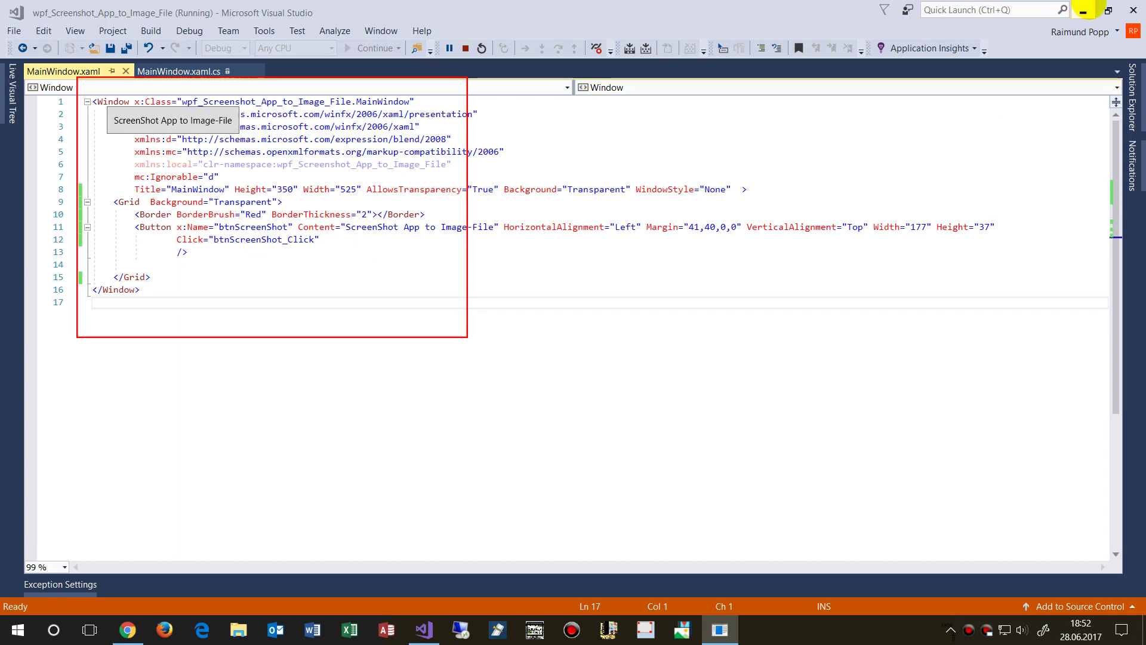
click(1083, 9)
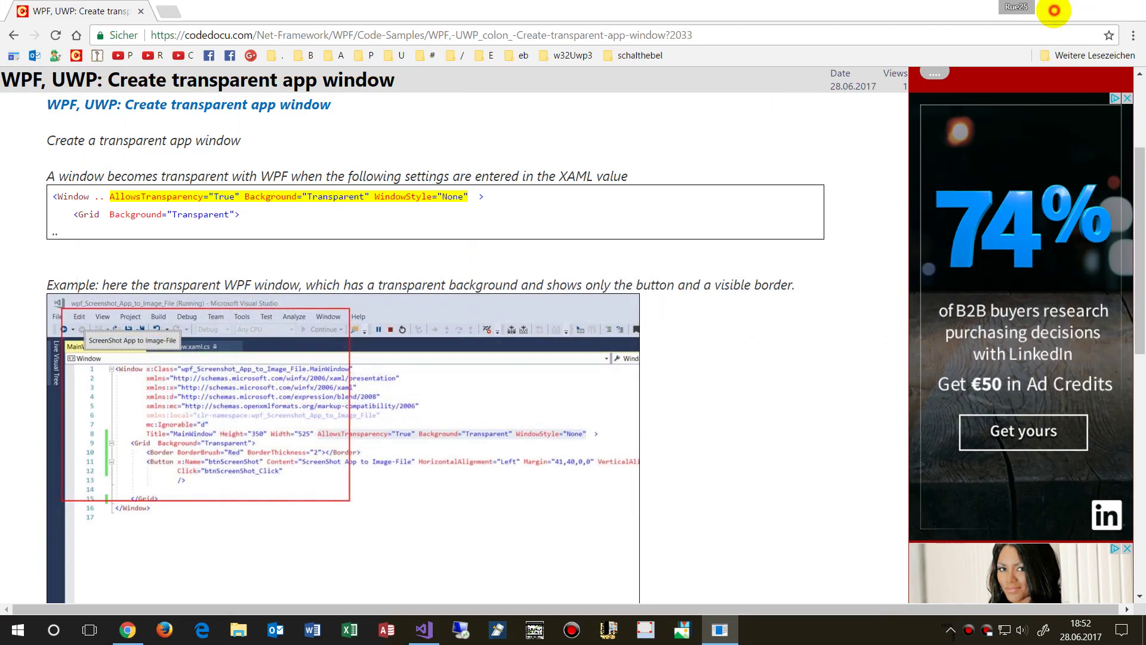
click(1084, 10)
click(130, 116)
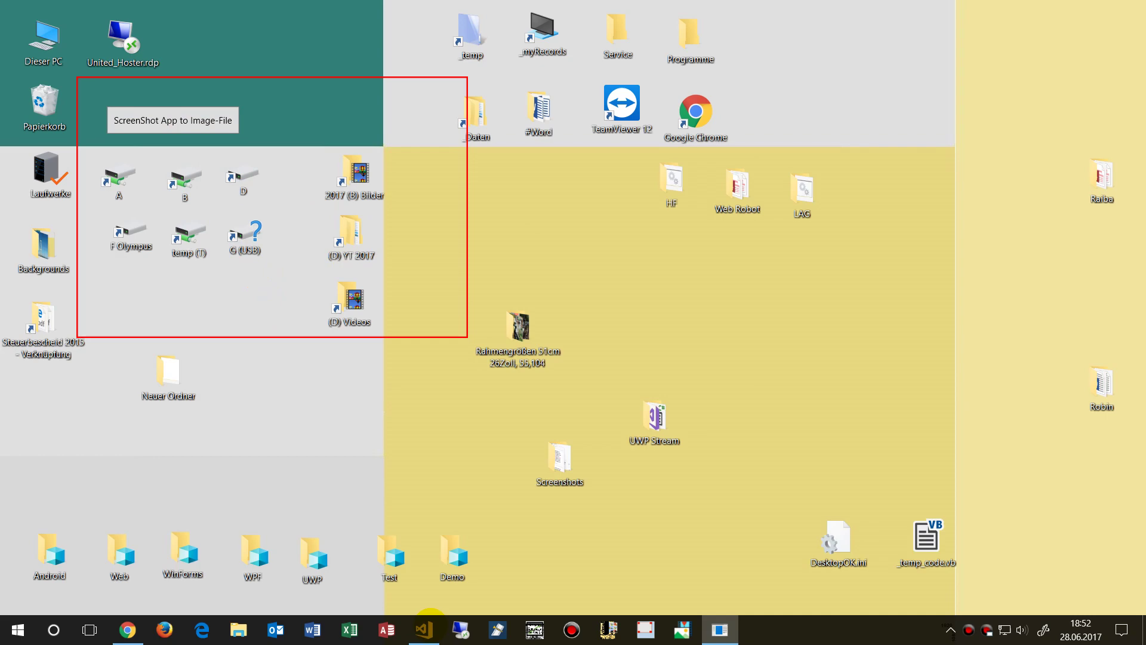
click(423, 630)
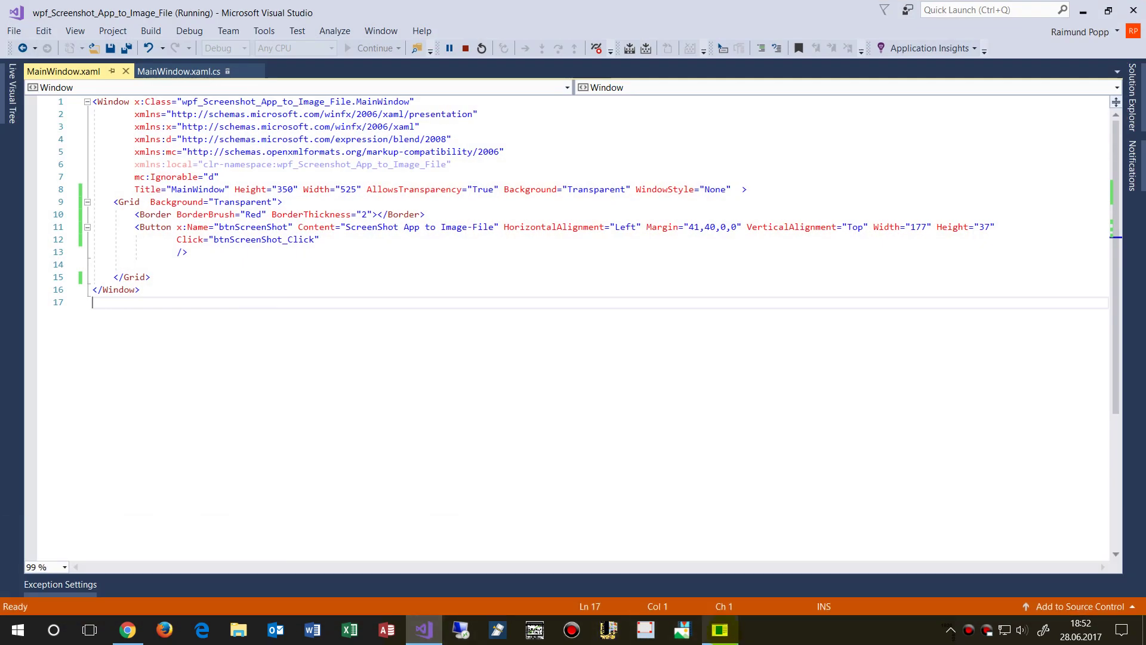
click(465, 48)
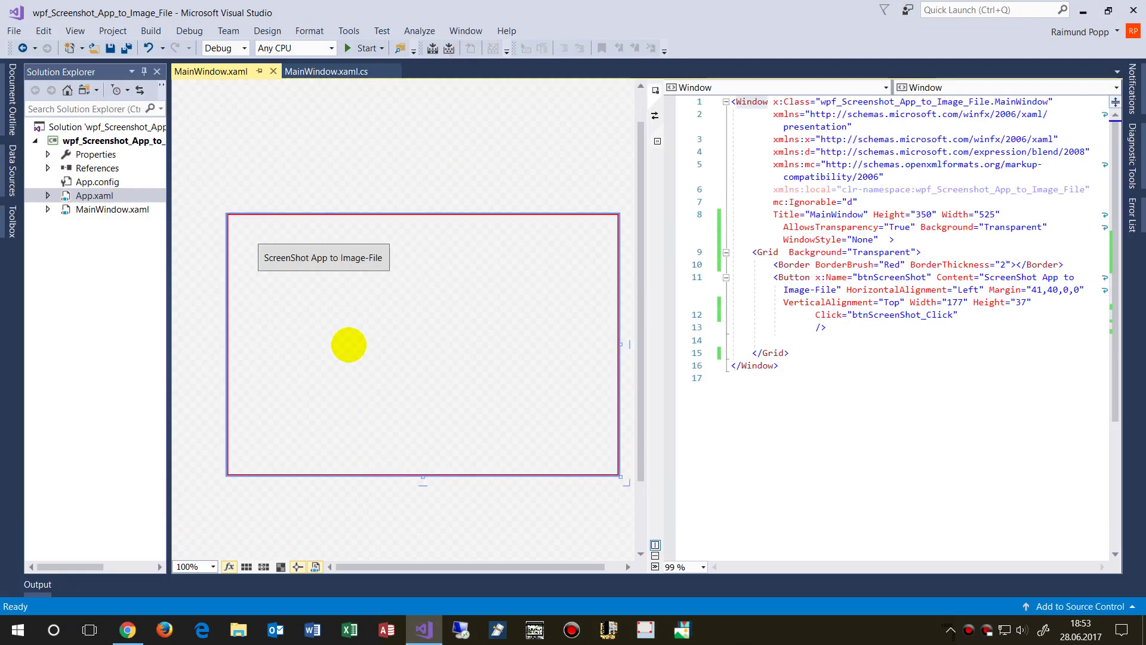
Step: Highlight the AllowsTransparency="True", Background="Transparent" and WindowStyle="None" settings in the XAML
click(539, 305)
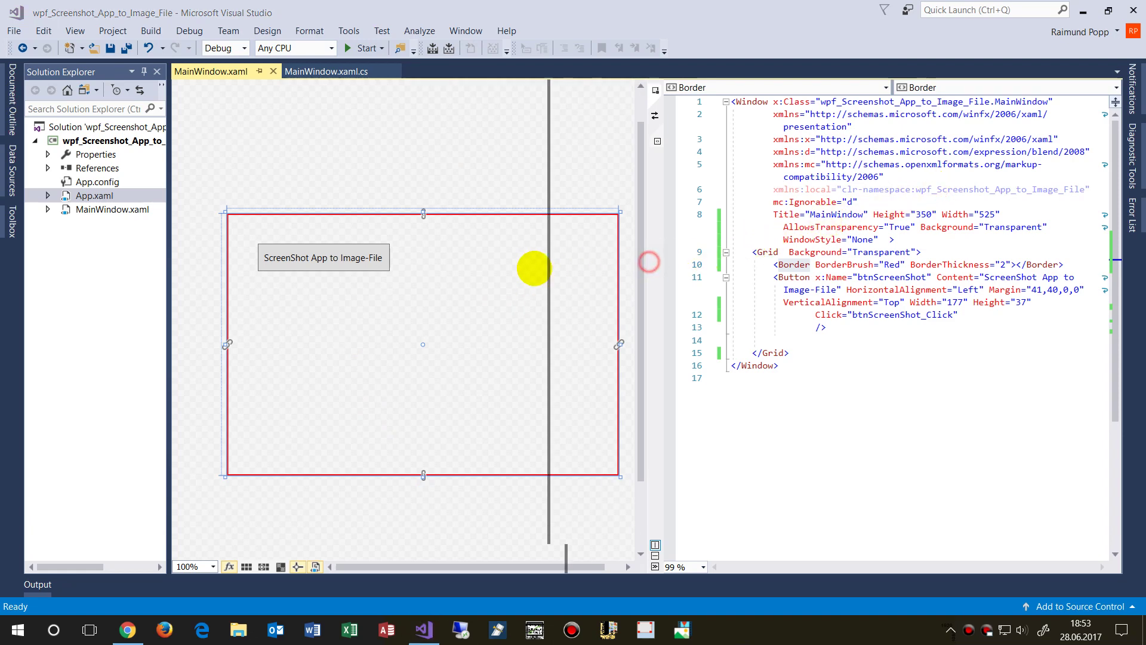
drag(650, 261, 548, 307)
scroll(353, 340, down, 3)
scroll(357, 340, up, 1)
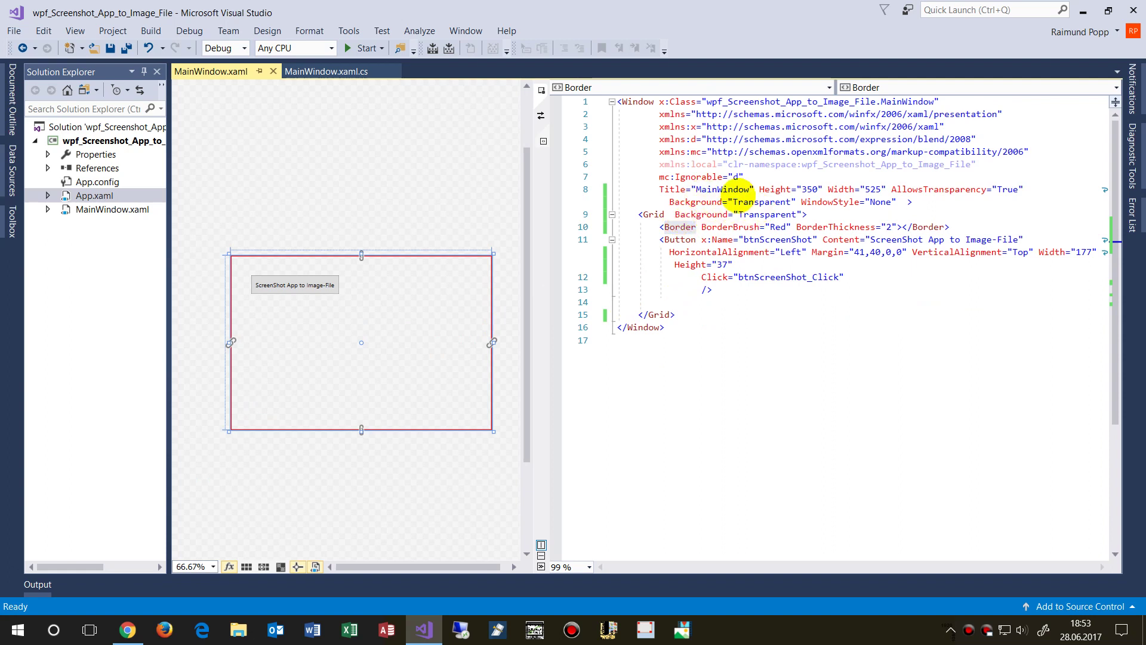
drag(891, 191, 1025, 189)
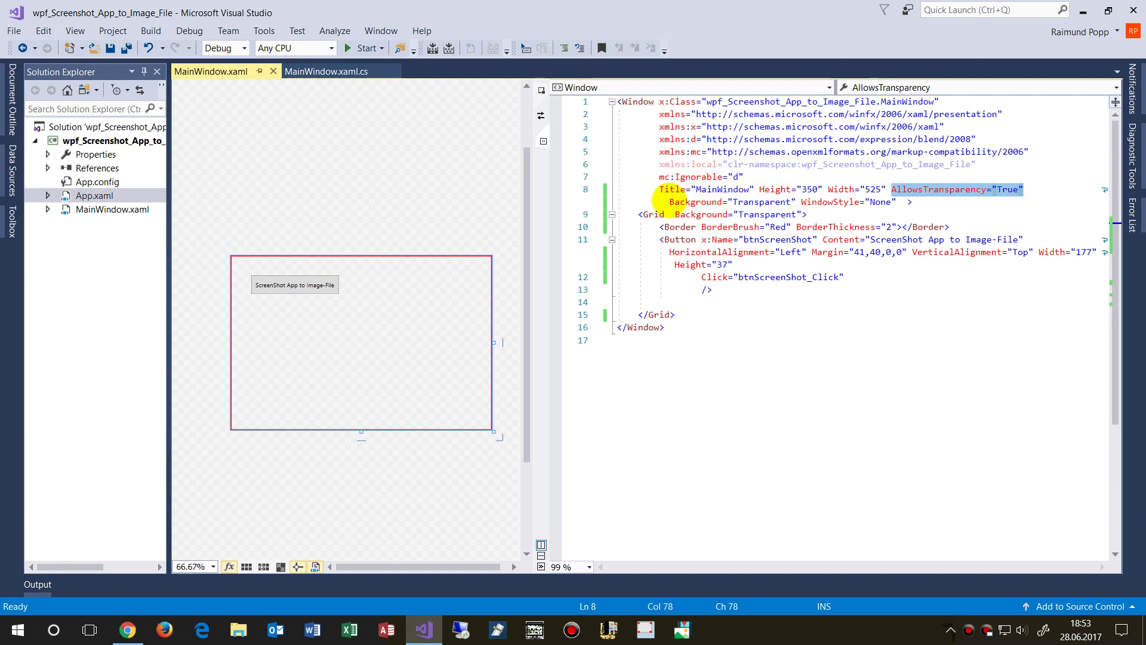
drag(669, 203, 897, 203)
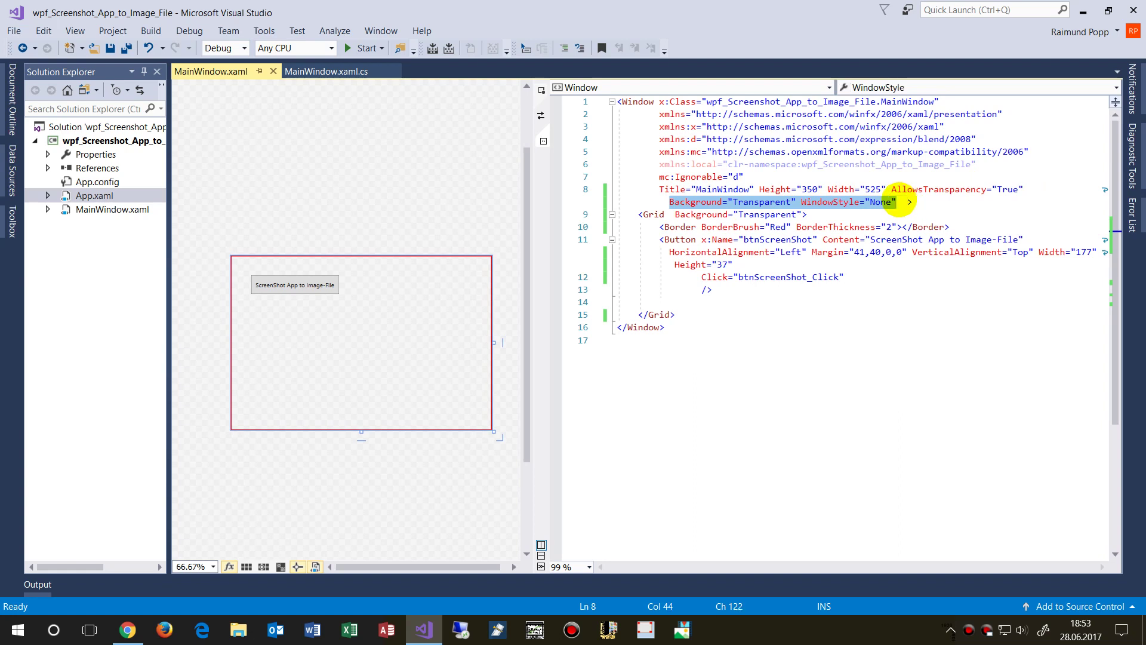
double_click(882, 203)
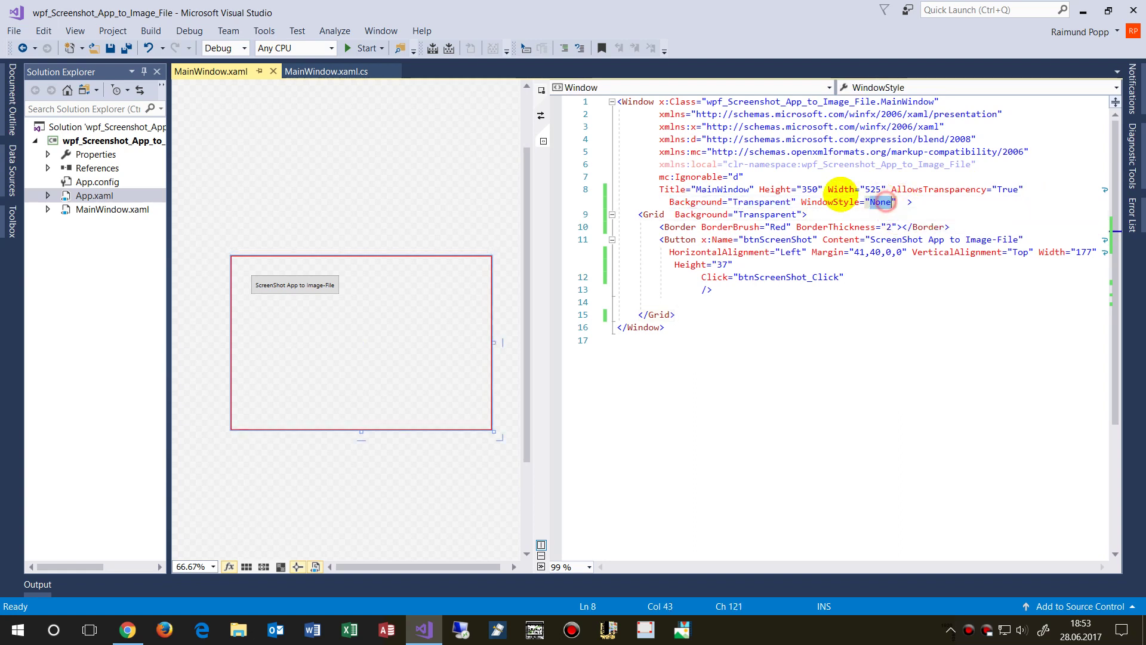
drag(800, 203, 898, 202)
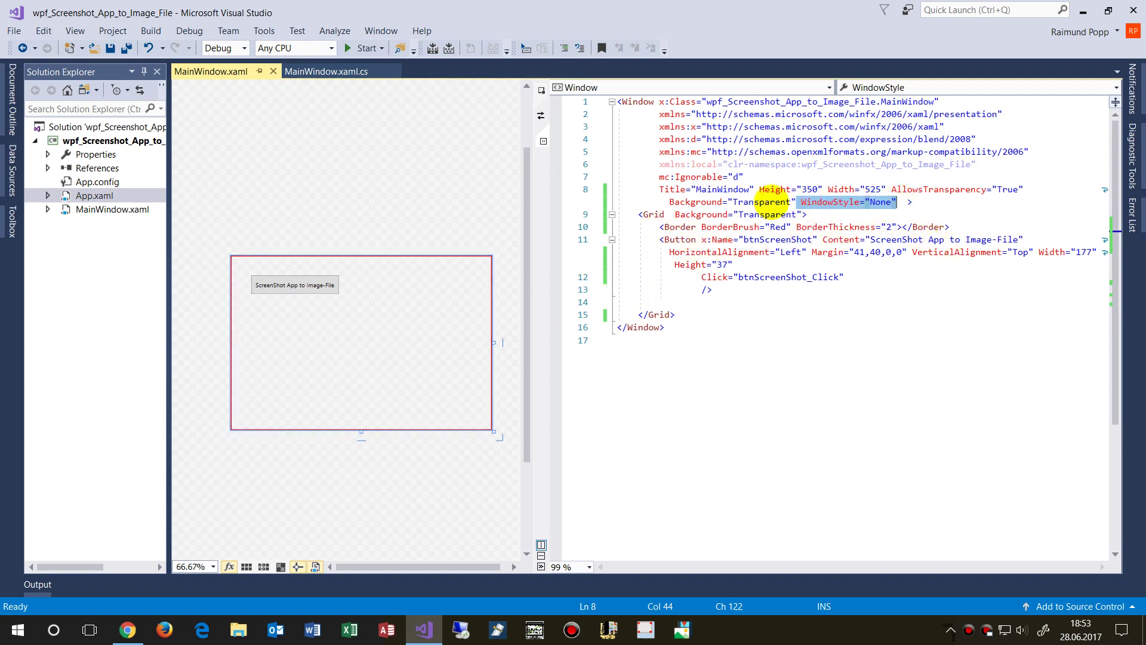
double_click(696, 202)
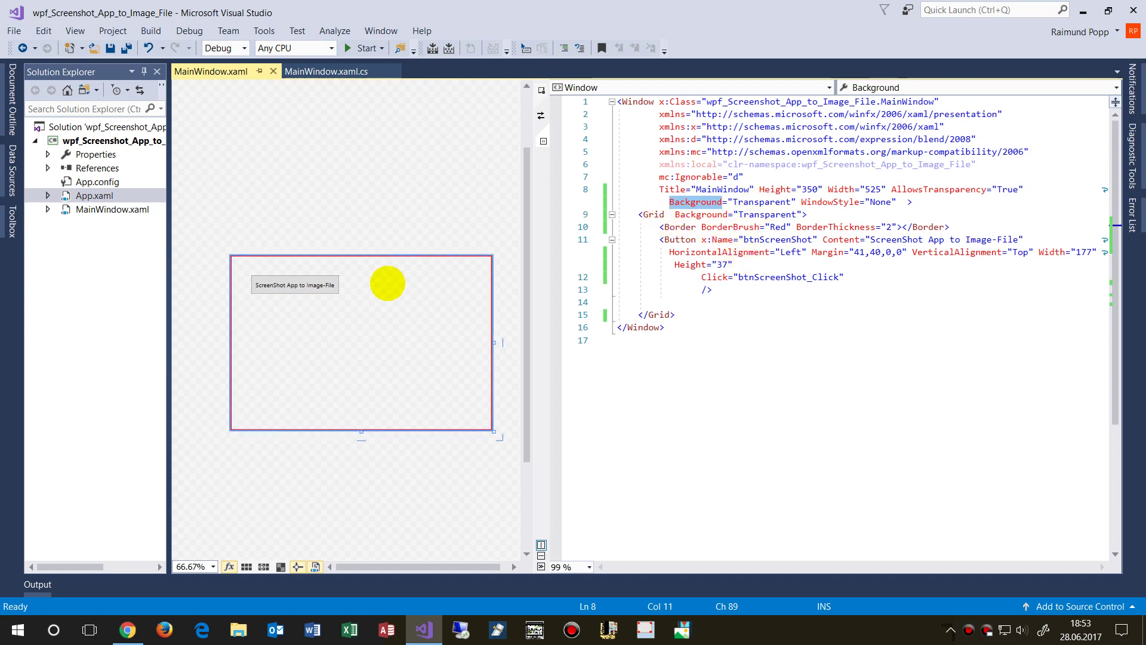
click(387, 284)
click(805, 215)
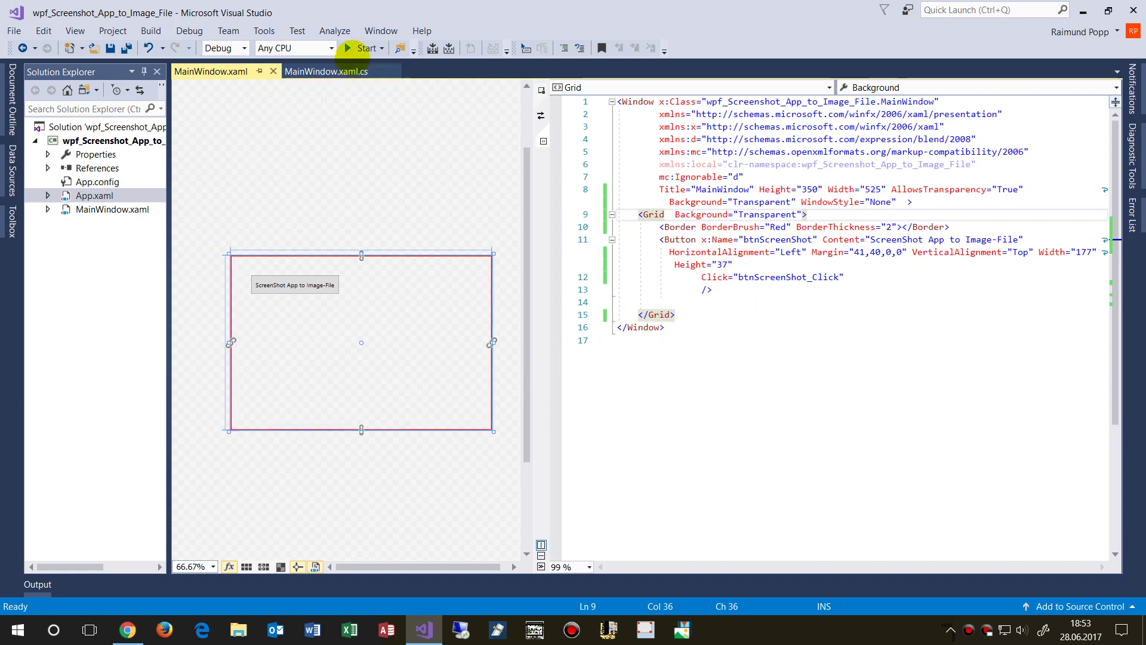
Step: Rerun the app and open TestImage.png from the Neuer Ordner desktop folder
click(366, 48)
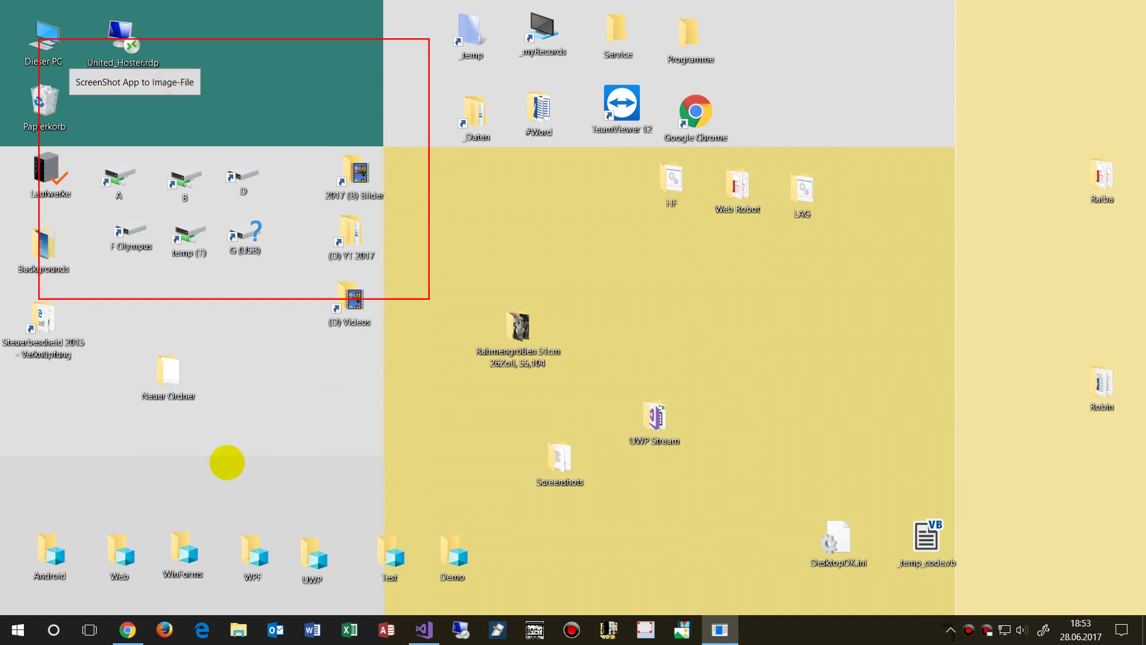
double_click(159, 382)
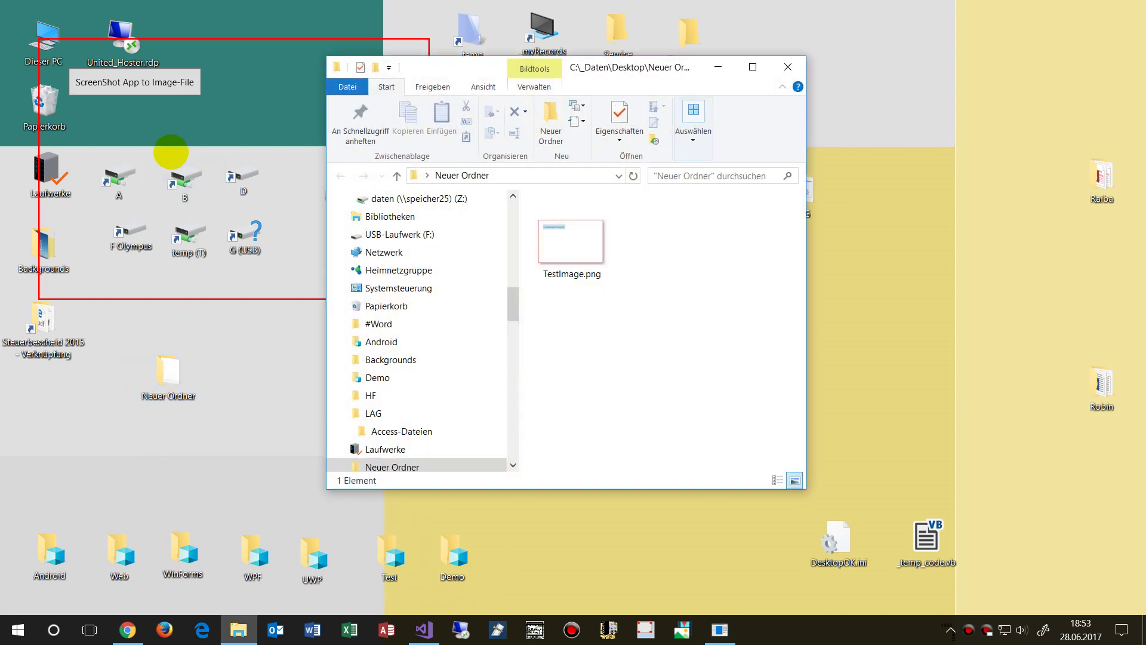
click(573, 251)
double_click(573, 251)
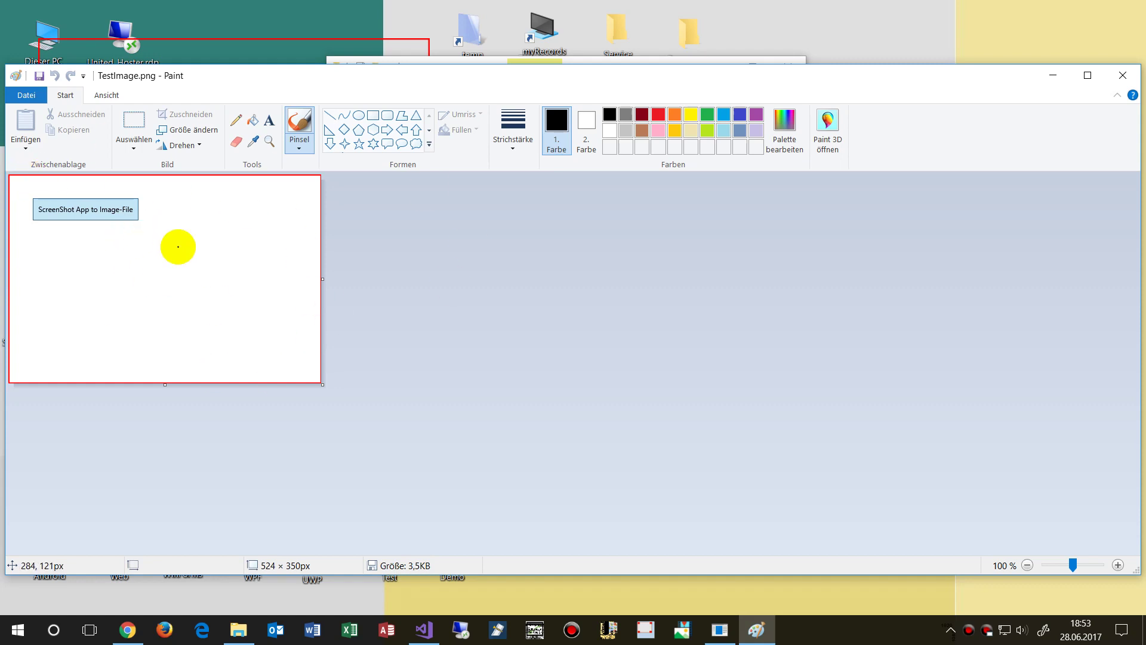
Step: Move the Paint window toward the upper right, then close Paint
drag(16, 75, 542, 30)
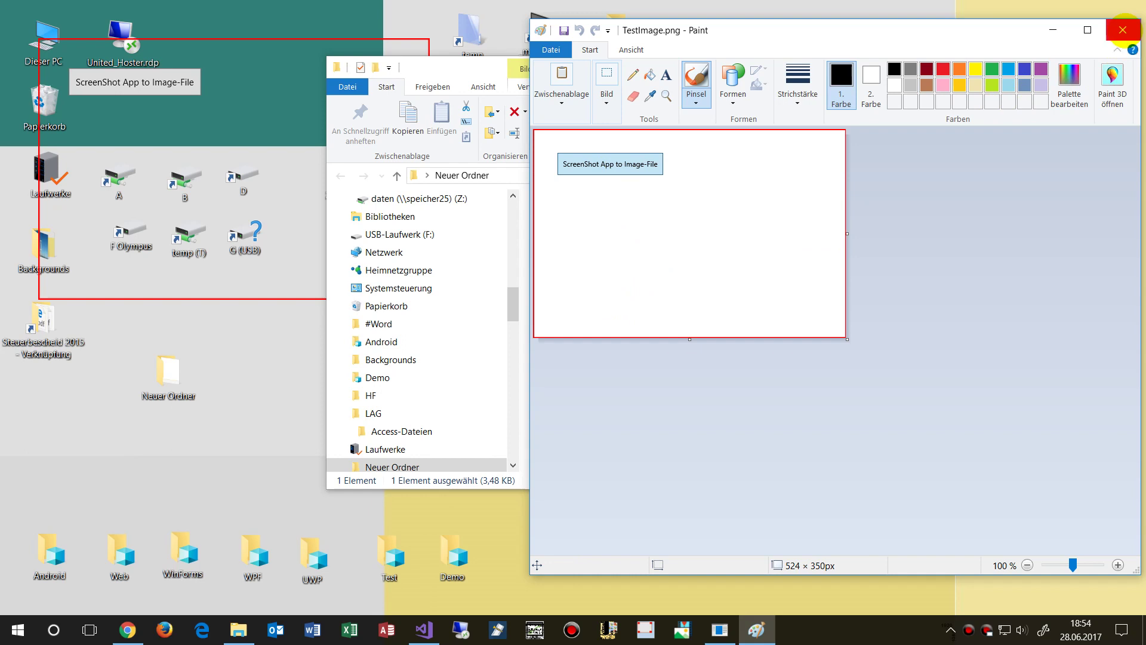
click(1122, 30)
Step: Close the folder window, switch to Chrome, and select the article's three XAML transparency settings
click(791, 68)
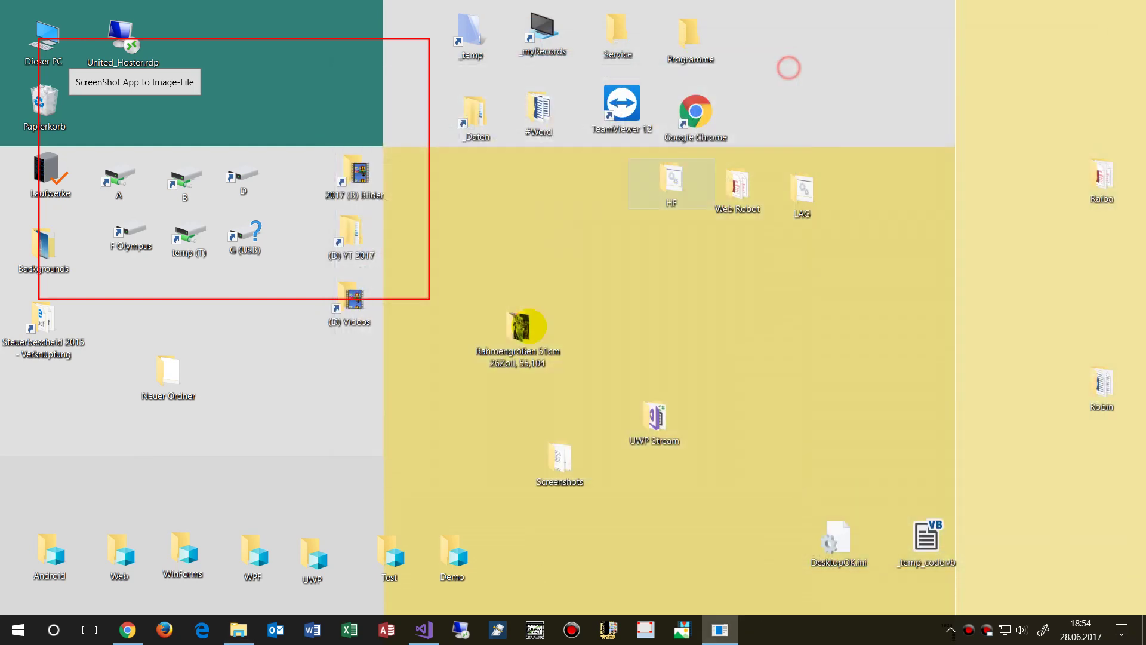
click(128, 630)
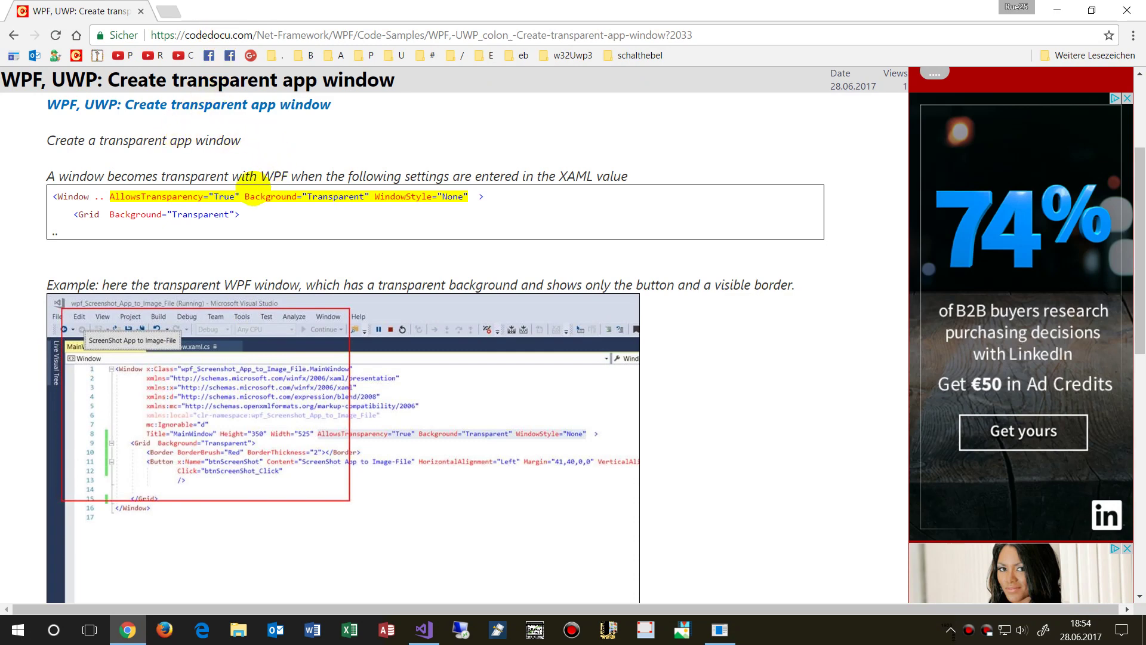
scroll(244, 175, up, 1)
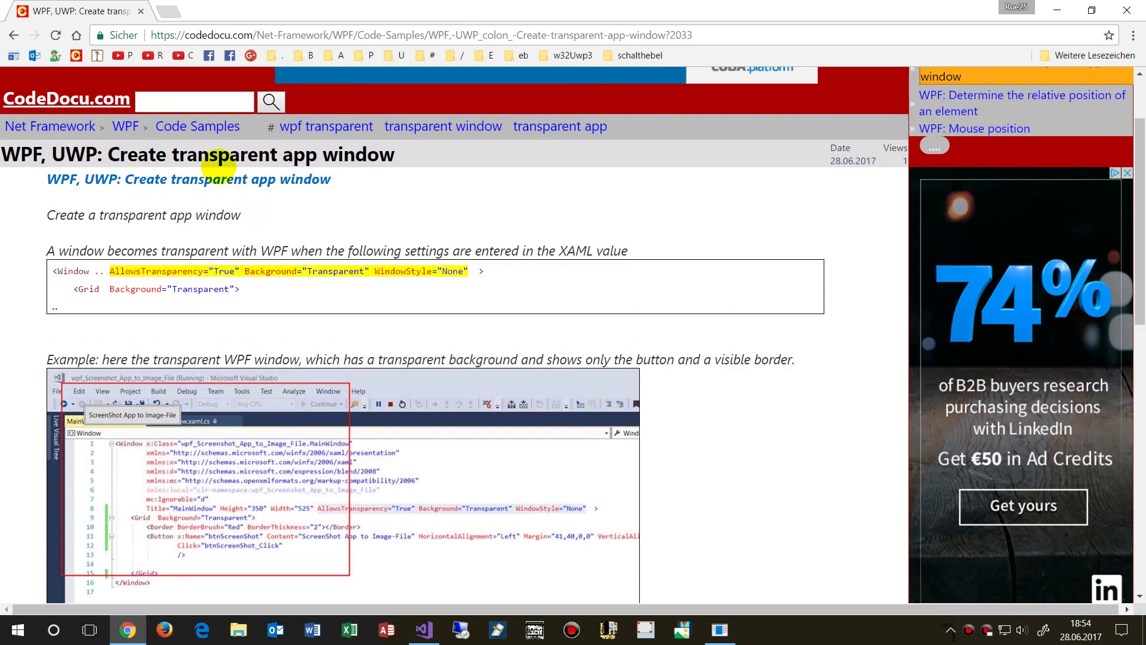
click(313, 35)
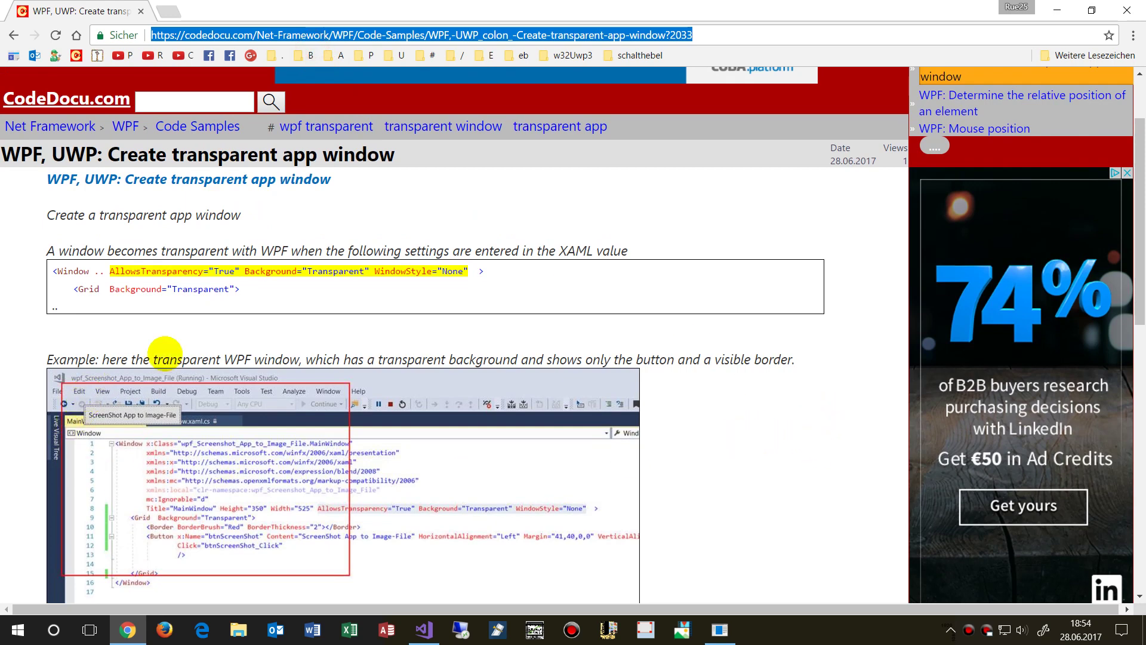
drag(110, 272, 463, 269)
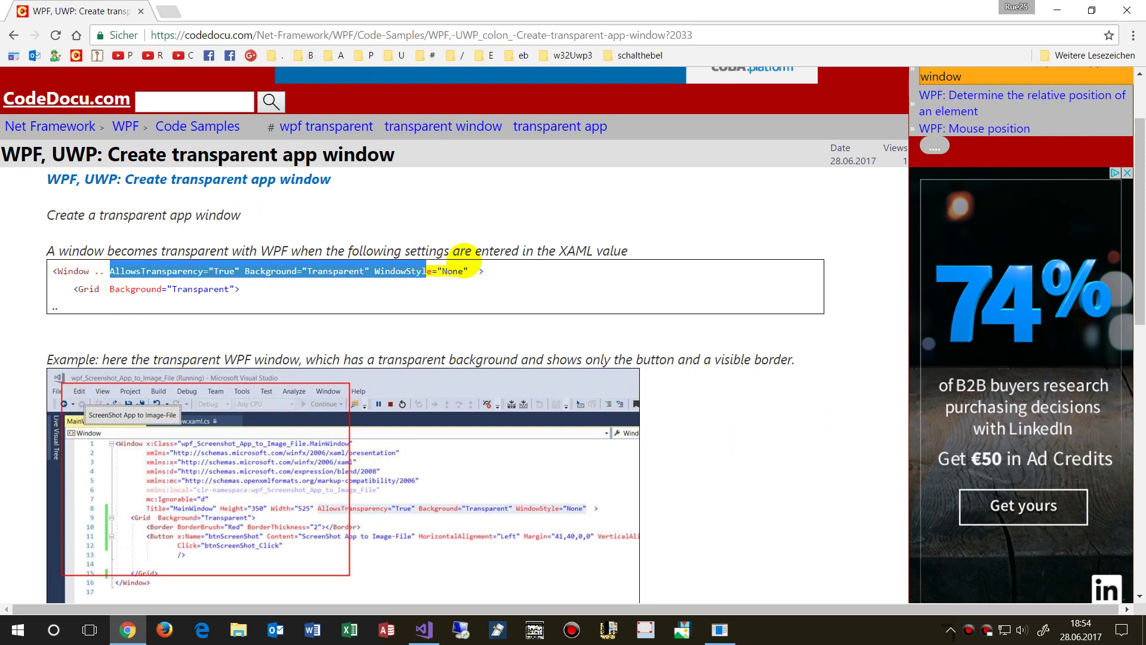